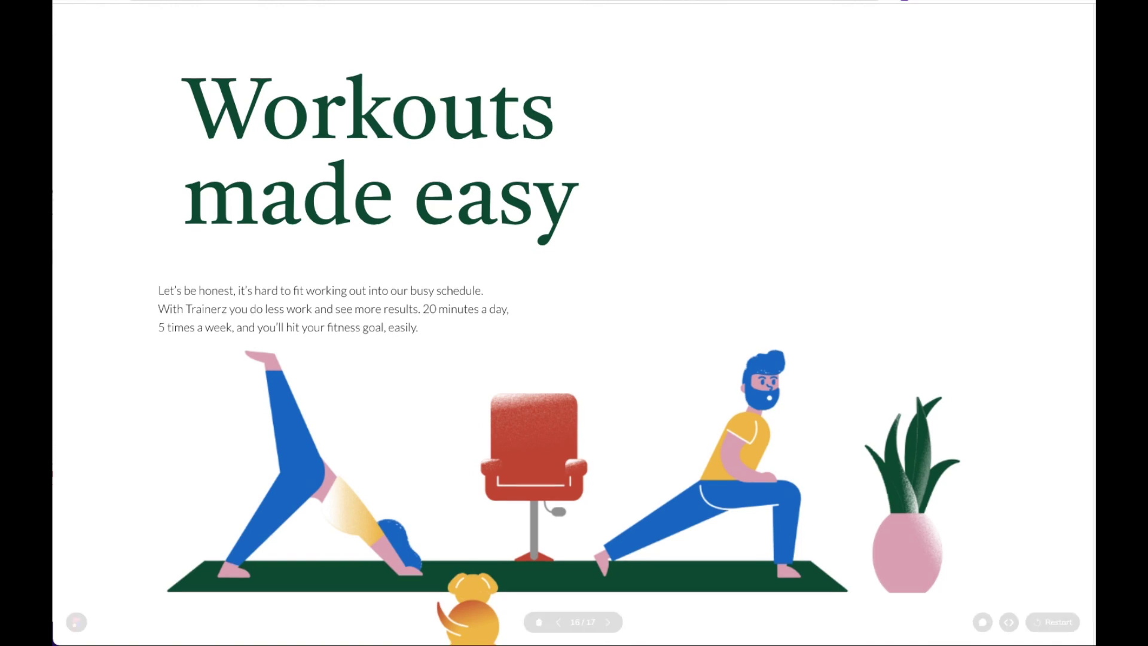
scroll(1087, 455, down, 3)
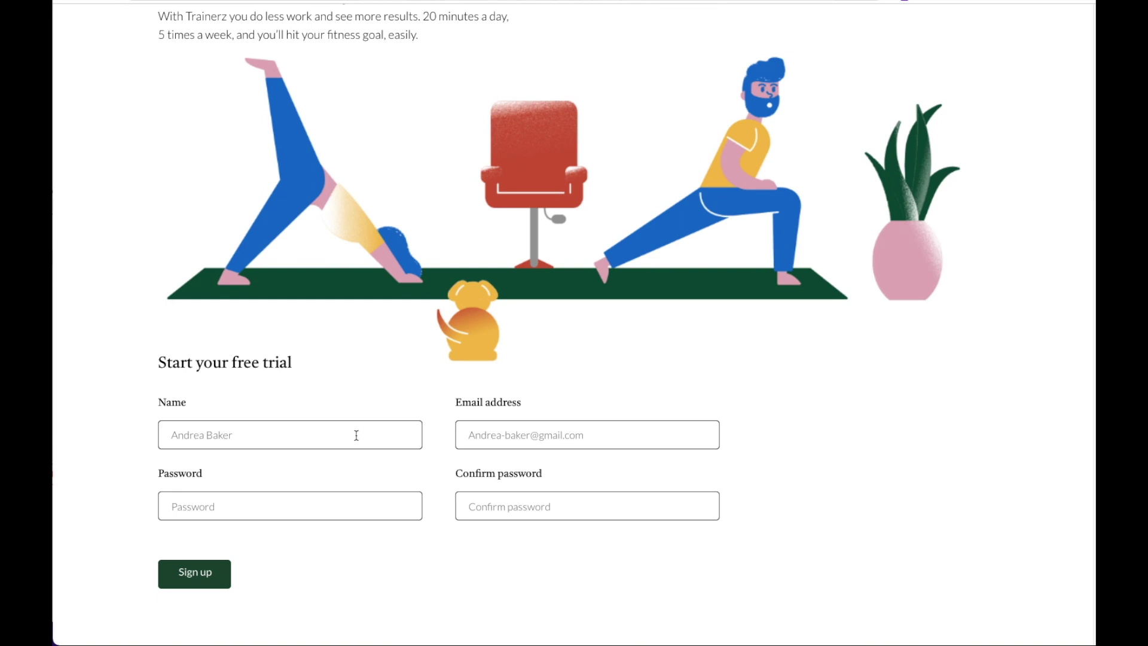
Enter a name, an incomplete email and both passwords, then submit to trigger validation warnings.
text(Shira)
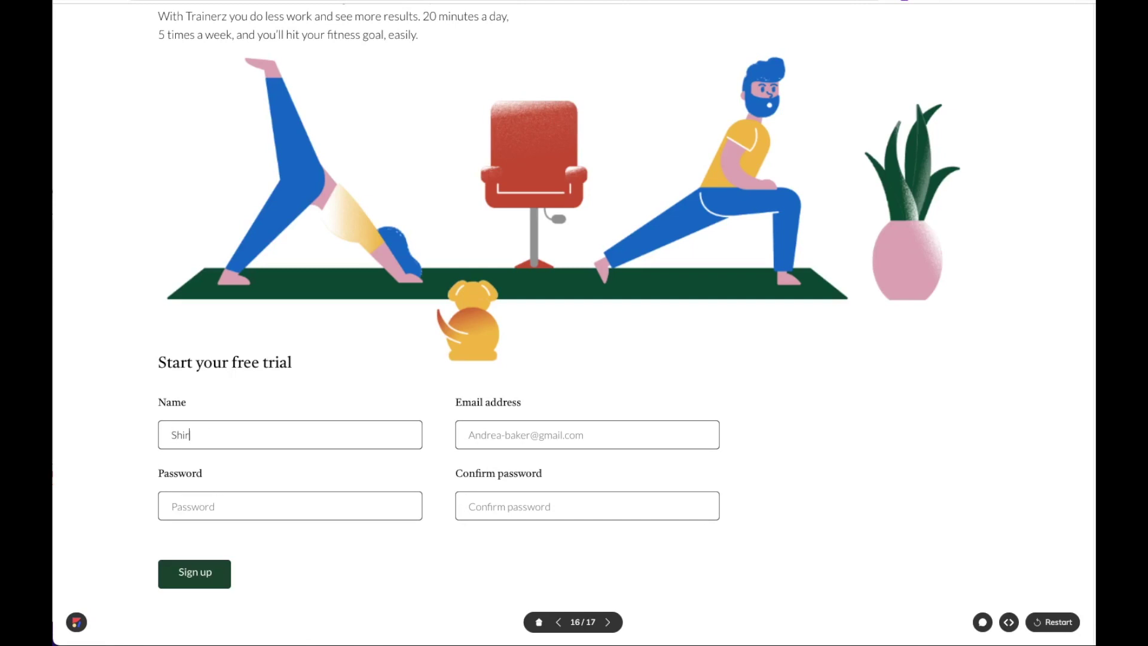
click(534, 432)
text(myemail)
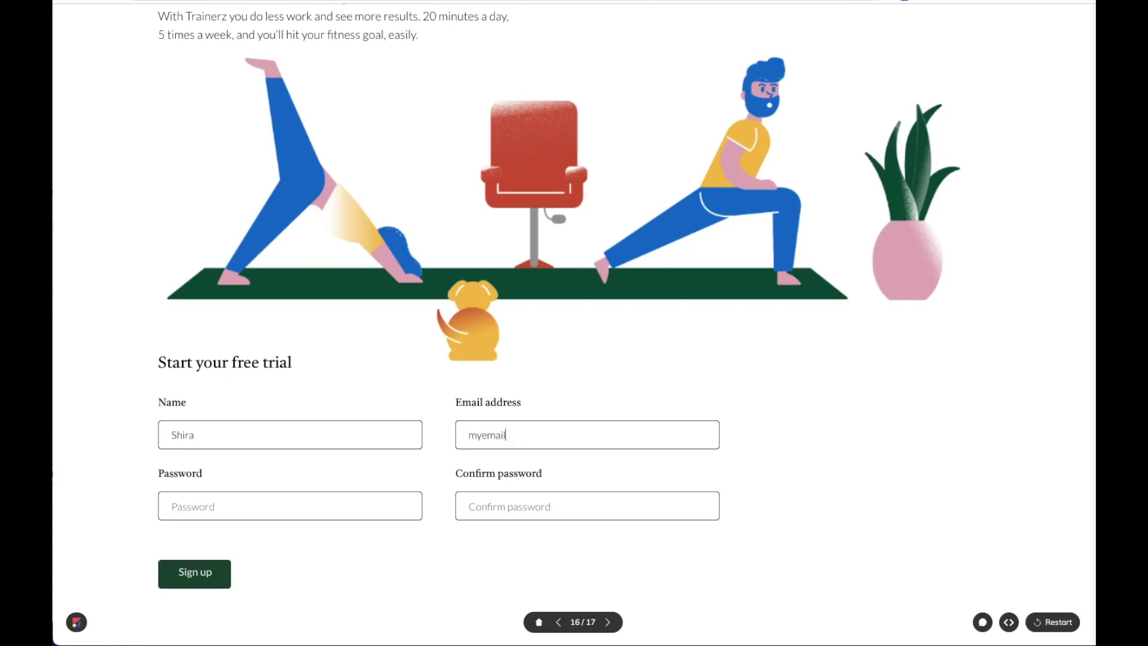
click(392, 500)
text(•••••)
click(588, 506)
text(•••••)
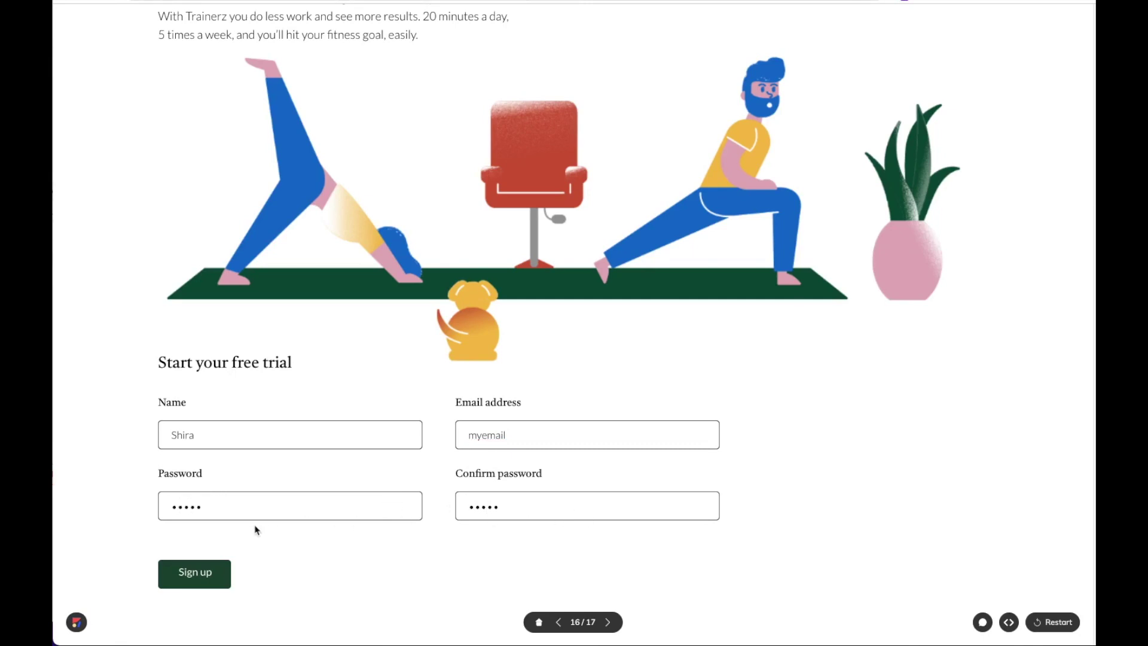
click(216, 570)
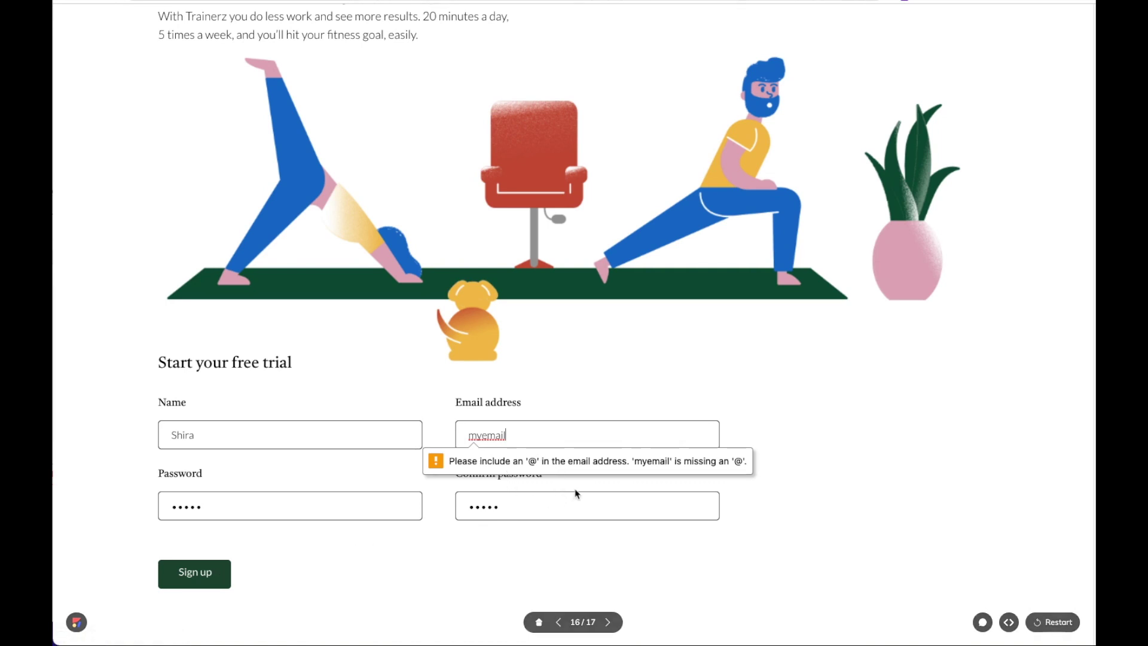
Complete the email address, clear Confirm password, resubmit to see the required warning, then retype it.
click(568, 430)
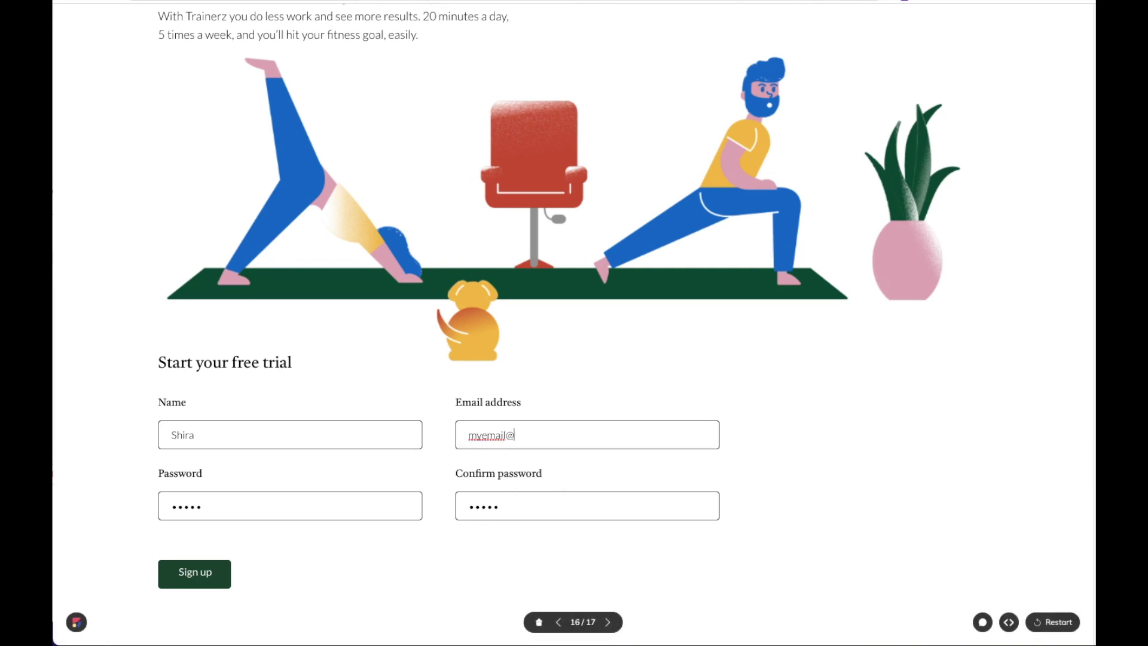
text(@gmail.com)
drag(547, 506, 455, 506)
key(BackSpace)
click(206, 579)
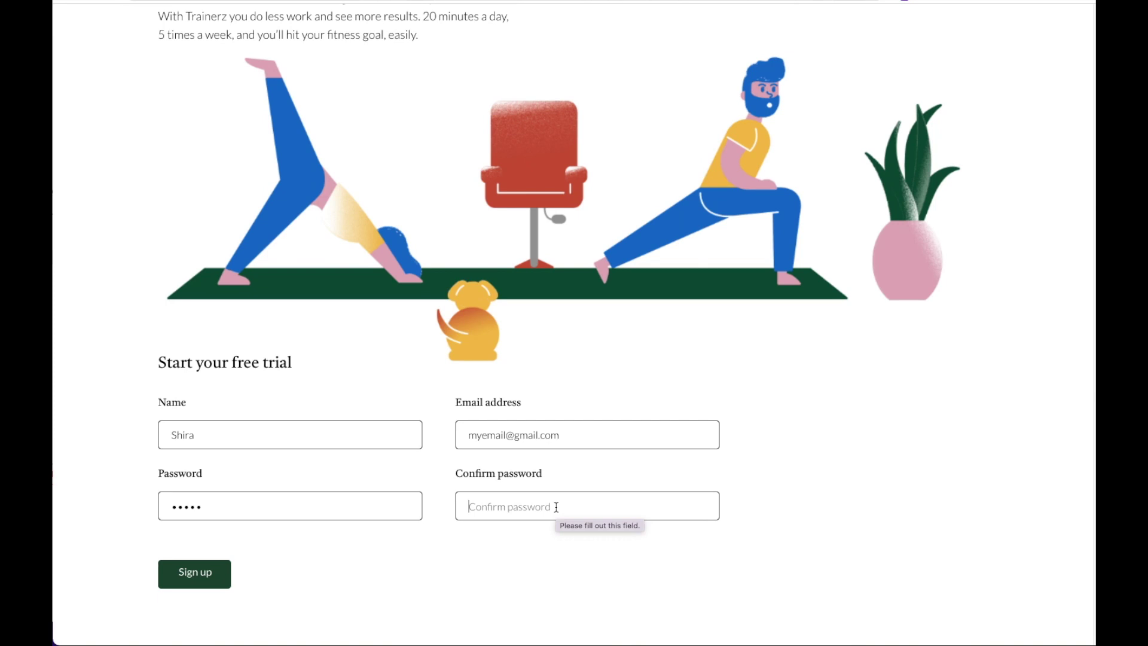
text(123456)
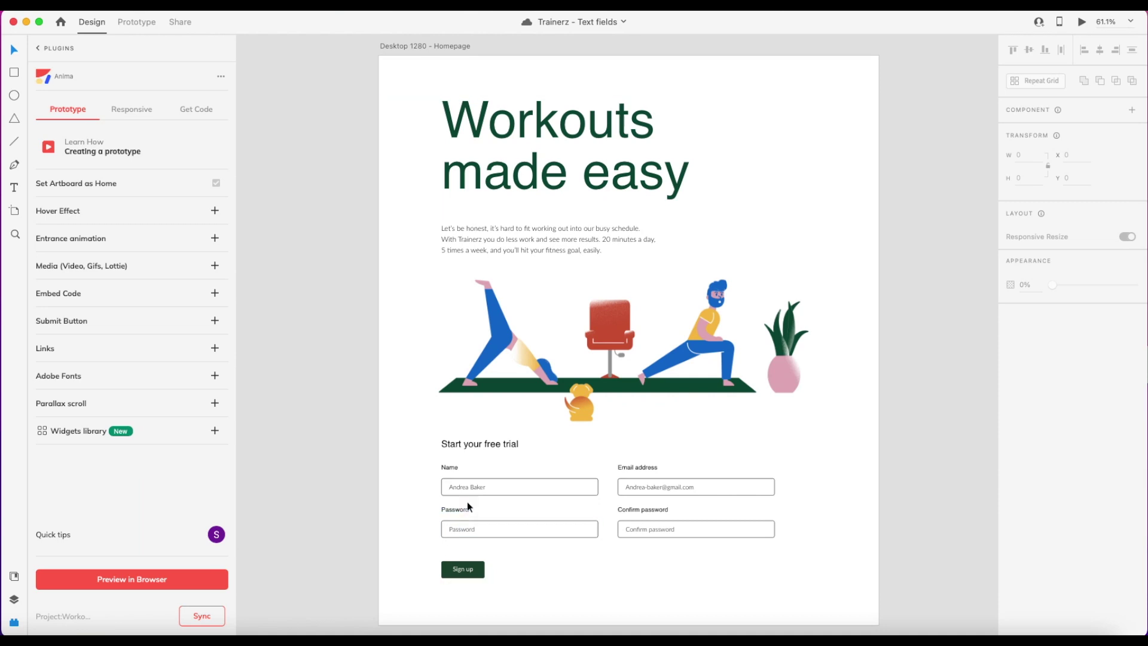
Save the Name field's Anima text input as type Text, set as required.
click(477, 488)
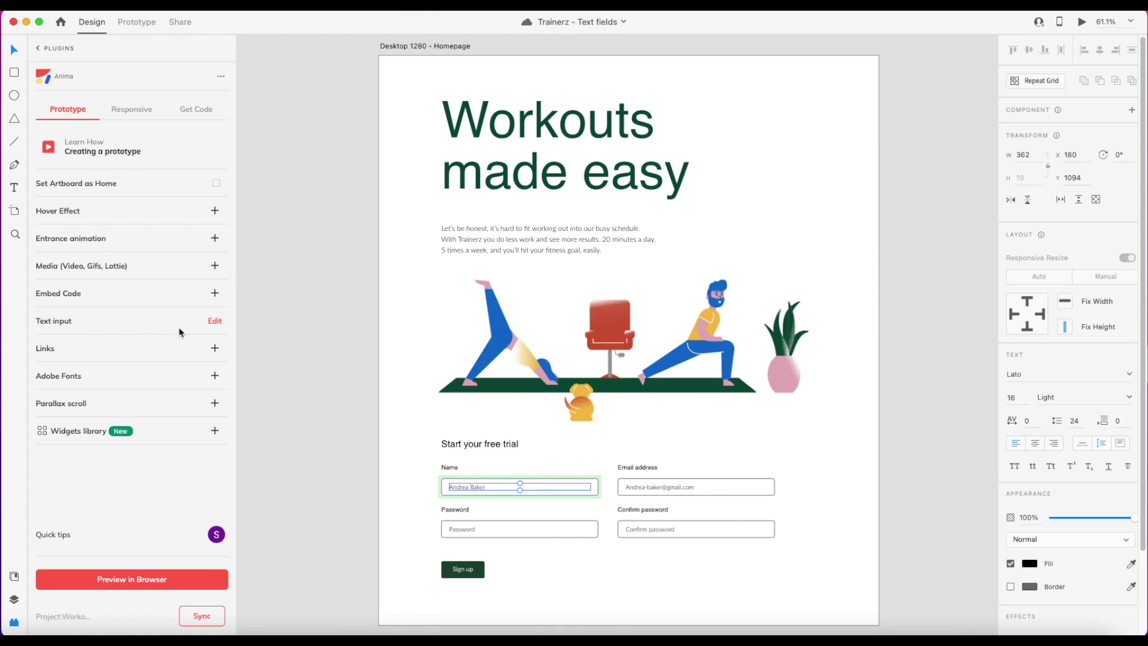
click(215, 321)
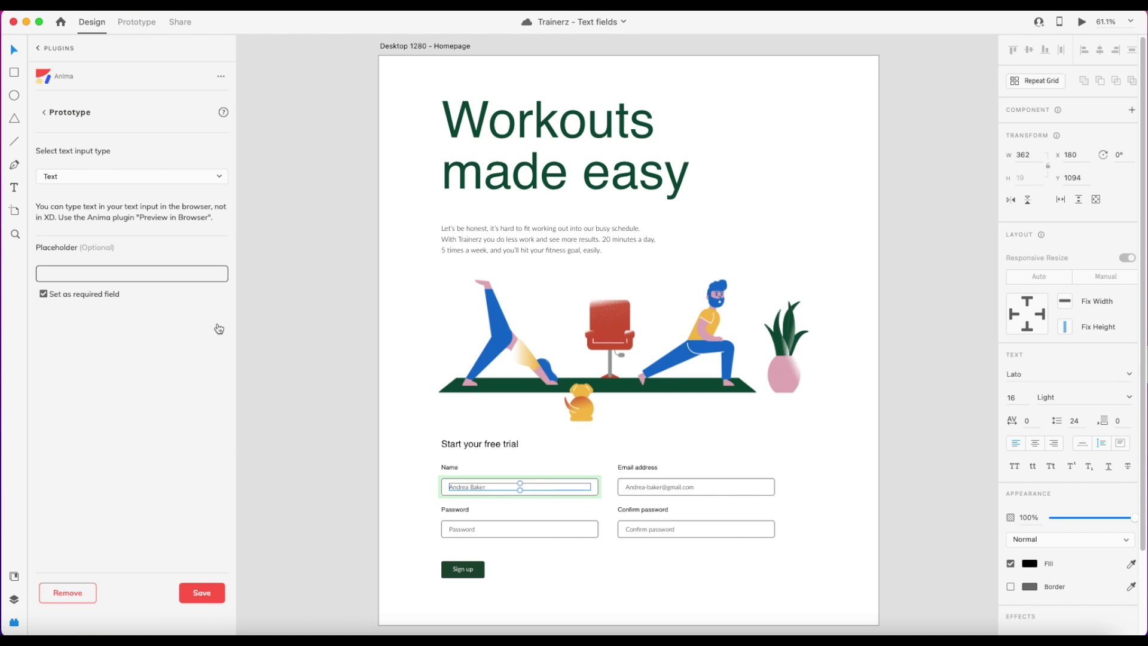
click(217, 177)
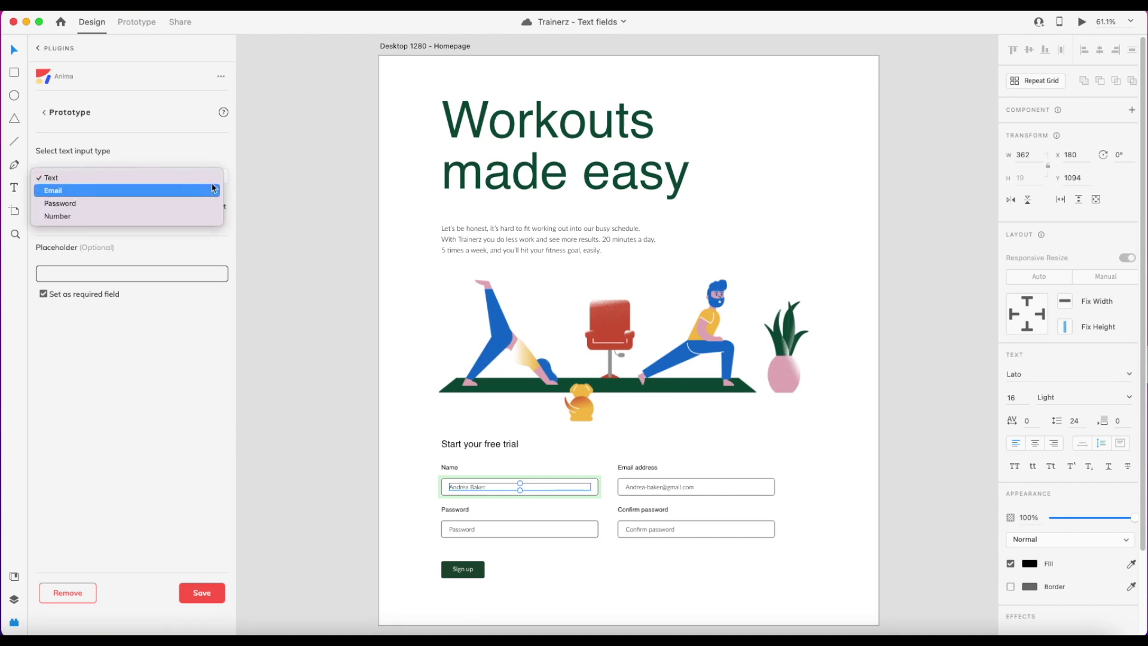
click(210, 182)
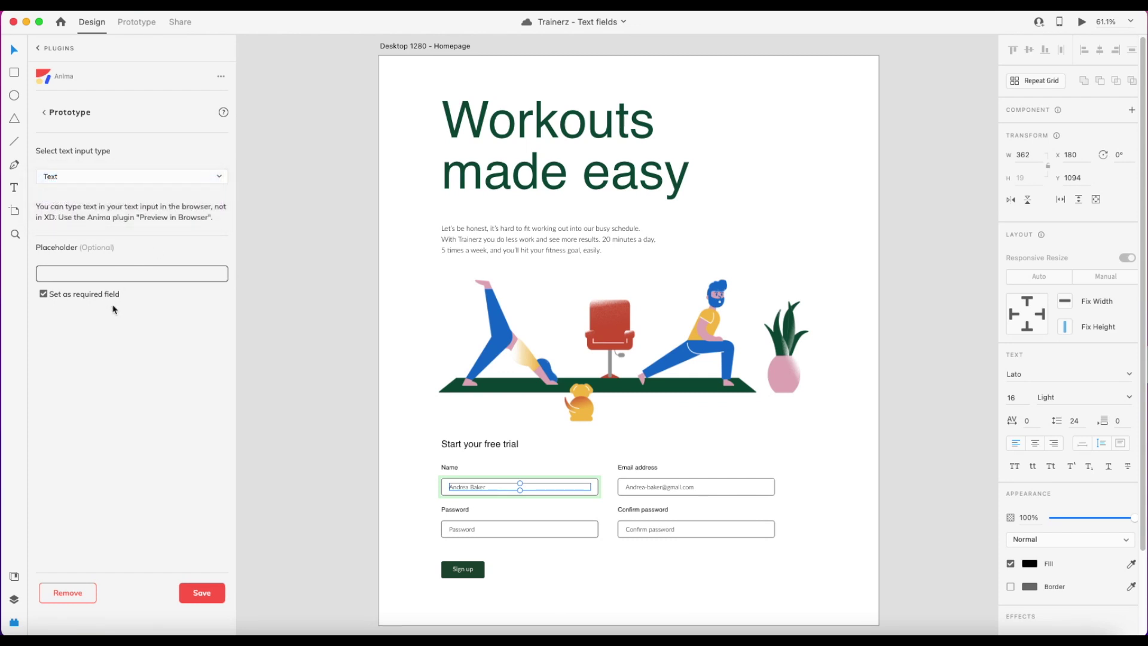
click(211, 592)
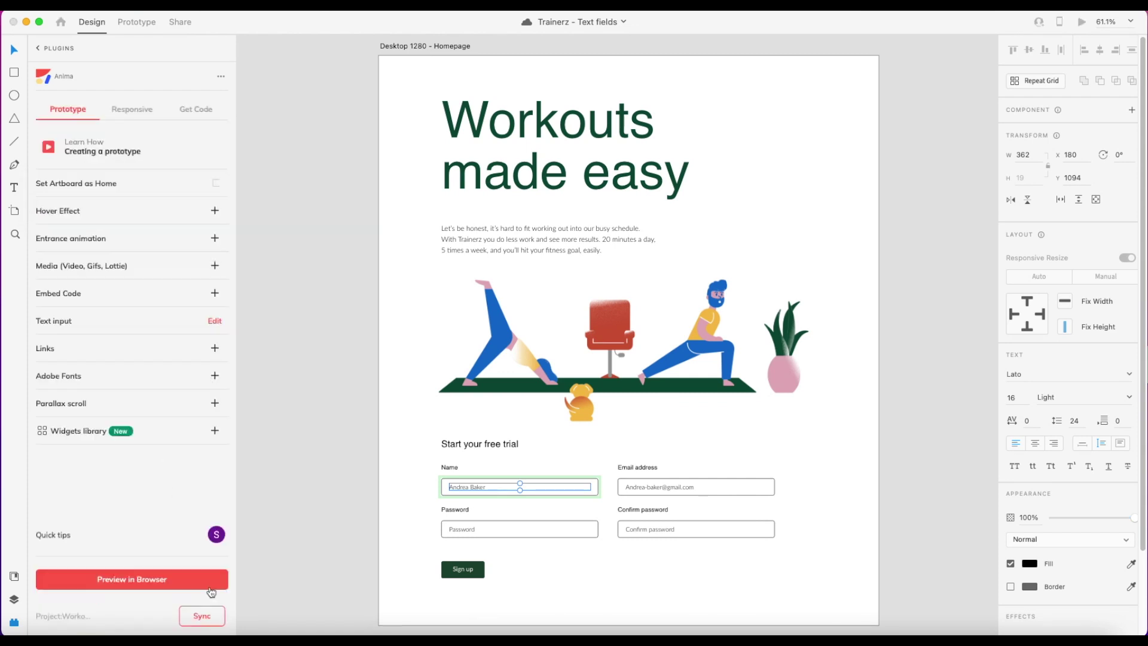
Save the Email address field's Anima text input as type Email.
click(692, 491)
double_click(692, 490)
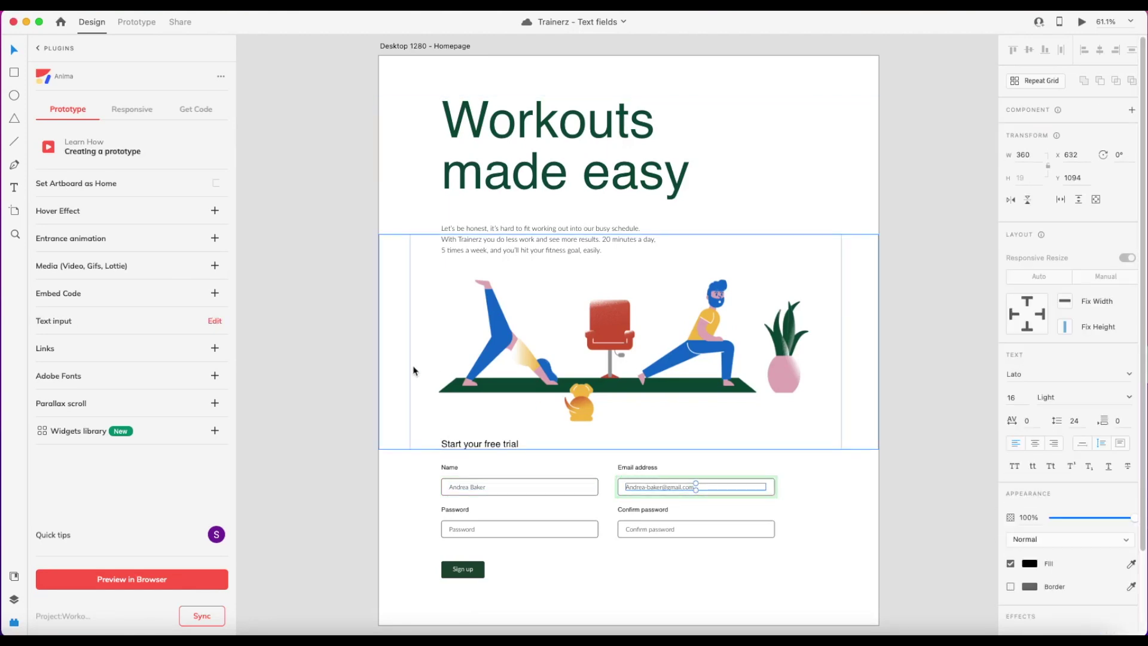
click(219, 324)
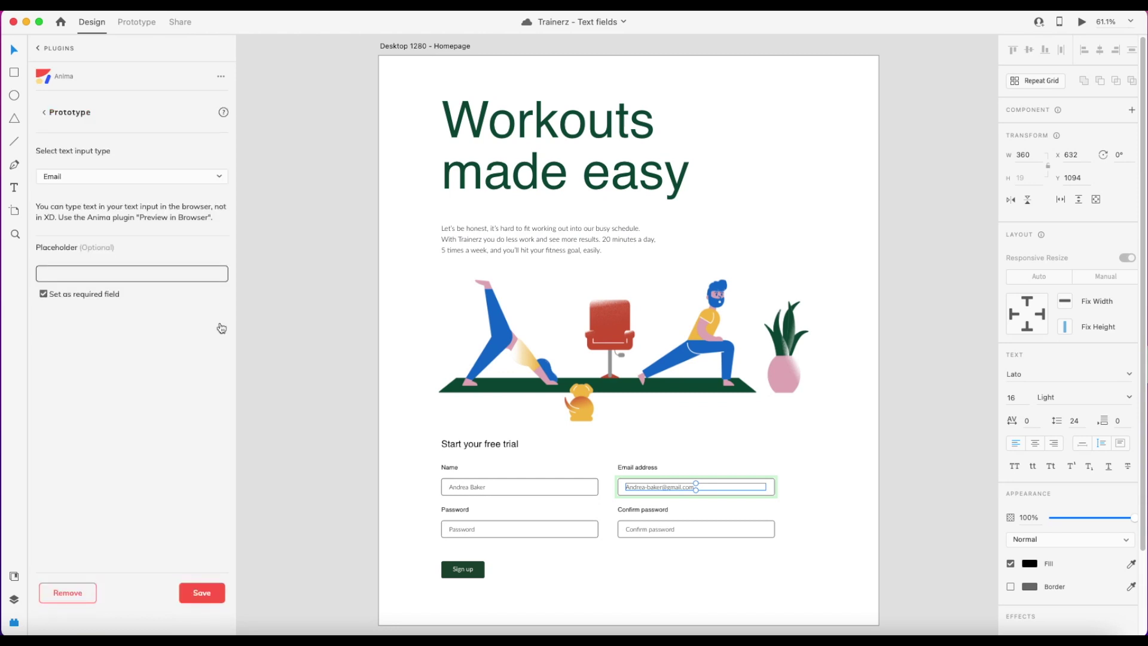
click(194, 182)
click(192, 179)
click(217, 594)
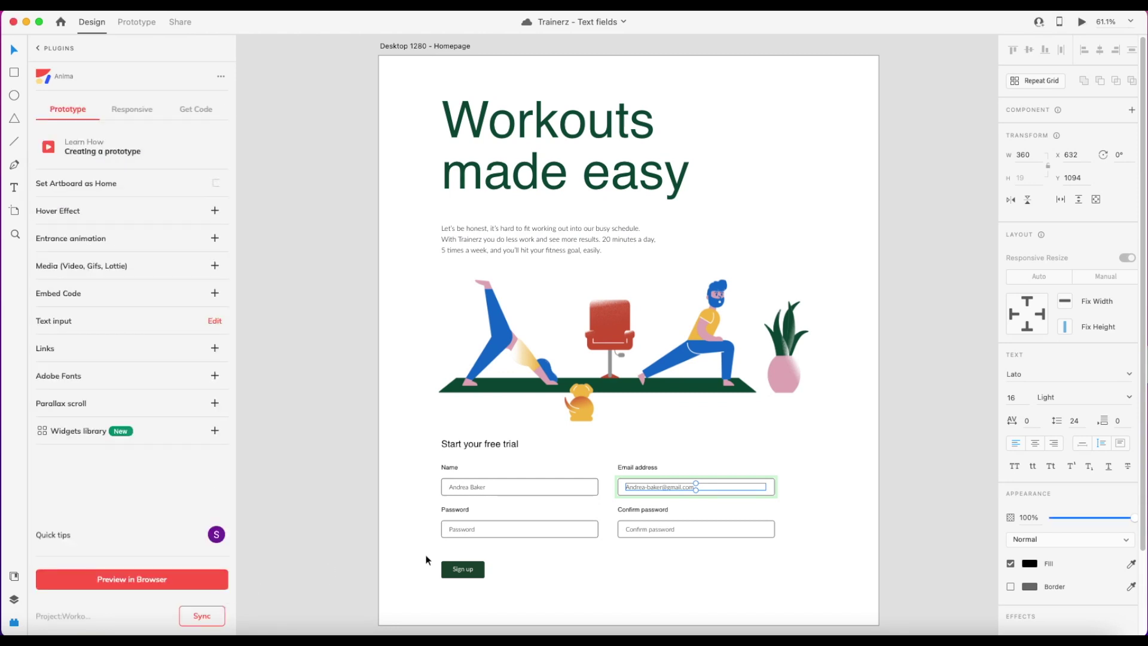
click(487, 543)
Save Password and Confirm password as required Password-type text inputs.
double_click(470, 530)
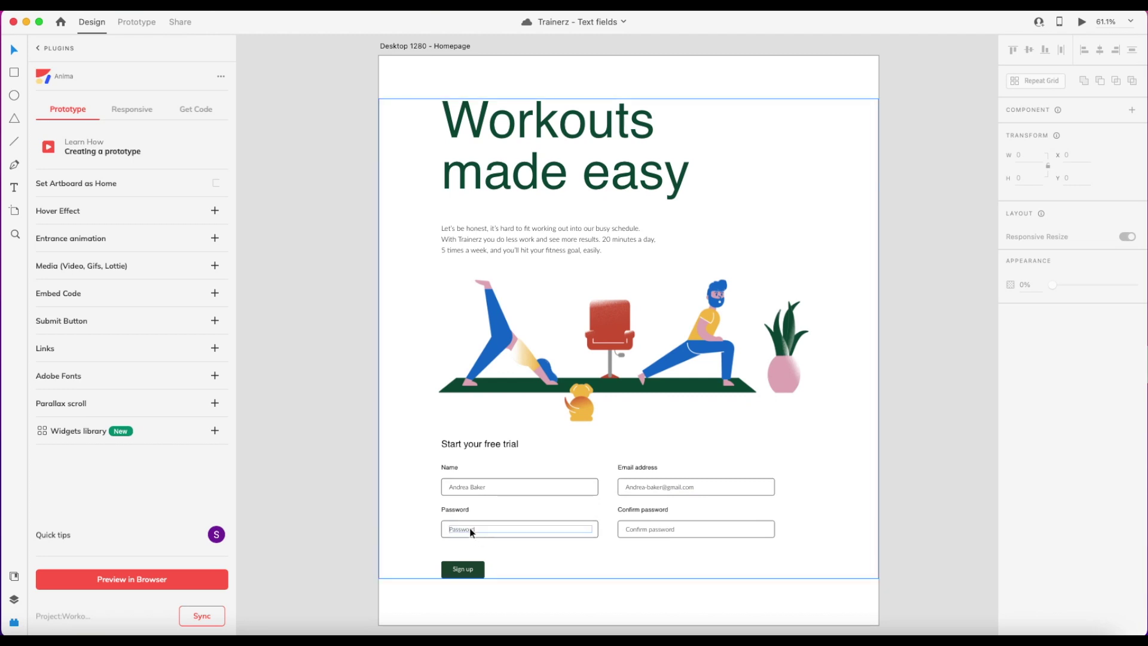
key(Escape)
shift+click(652, 530)
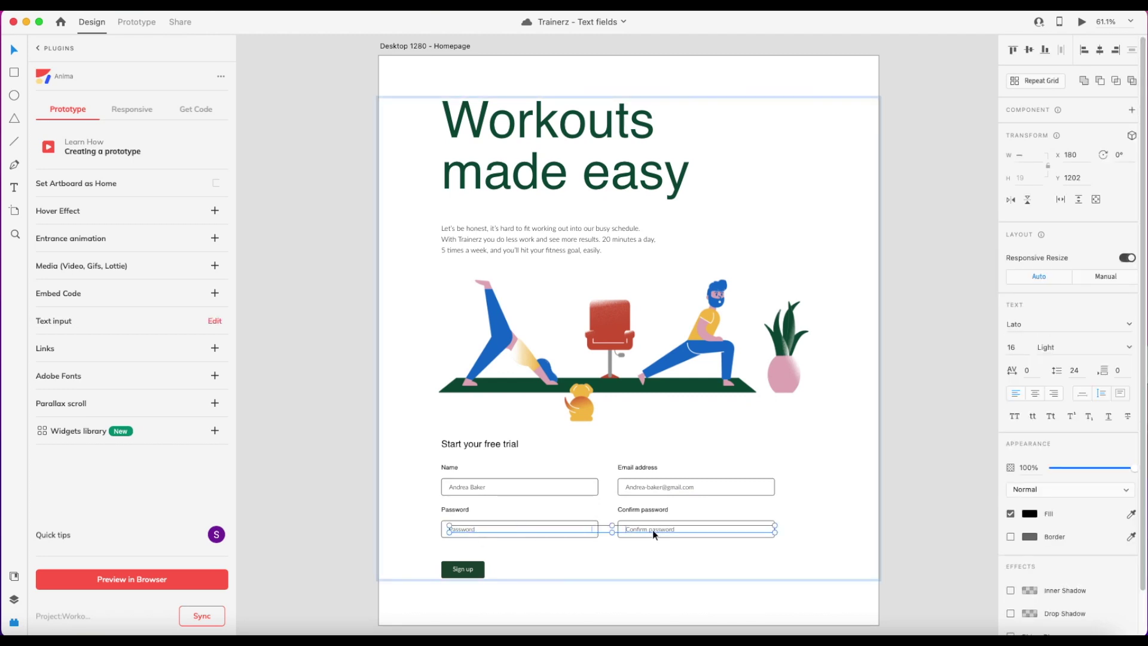
click(216, 323)
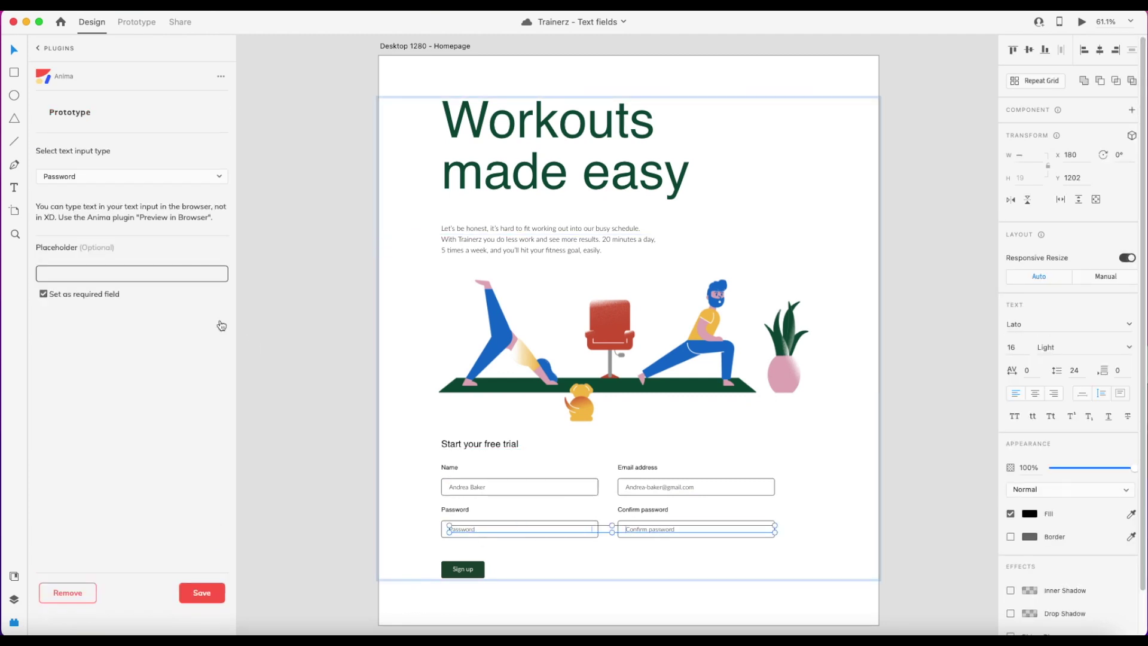
click(216, 180)
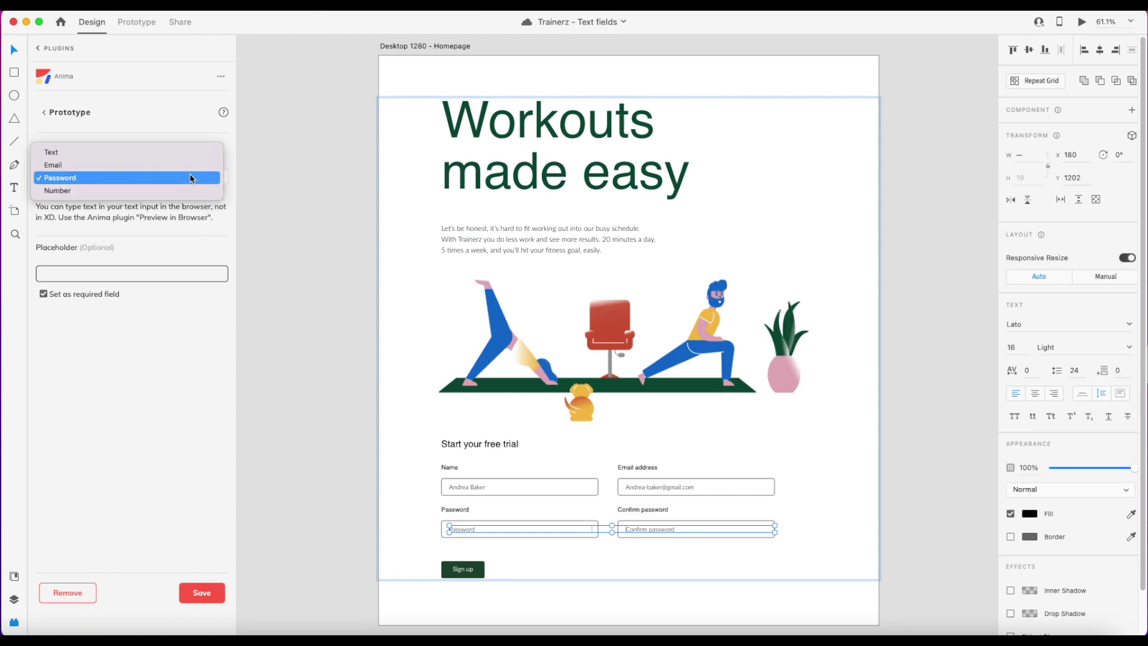
click(191, 178)
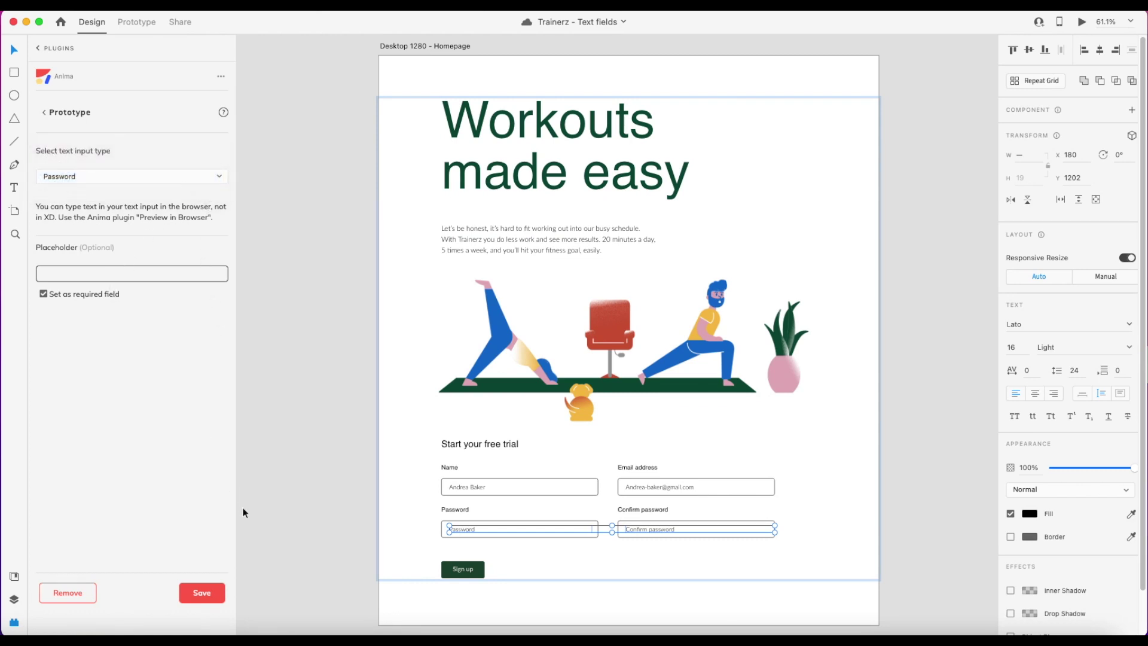
click(223, 593)
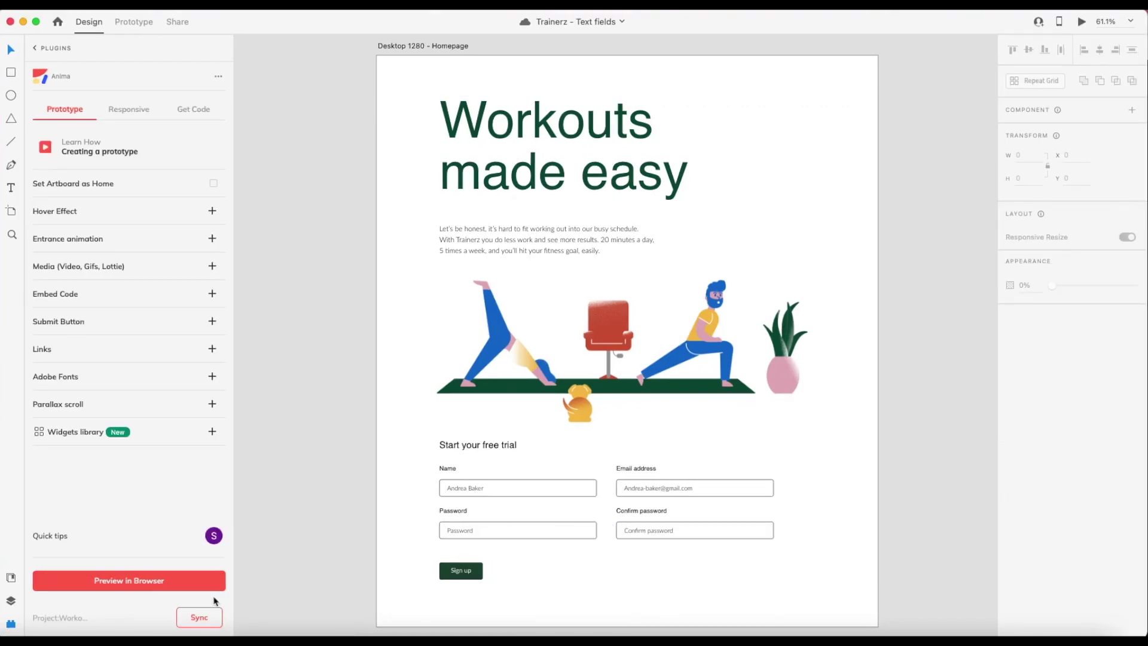
Make Sign up a submit button saving entries to spreadsheet 'my entries', redirecting to Desktop 1280 - Dashboard.
click(473, 575)
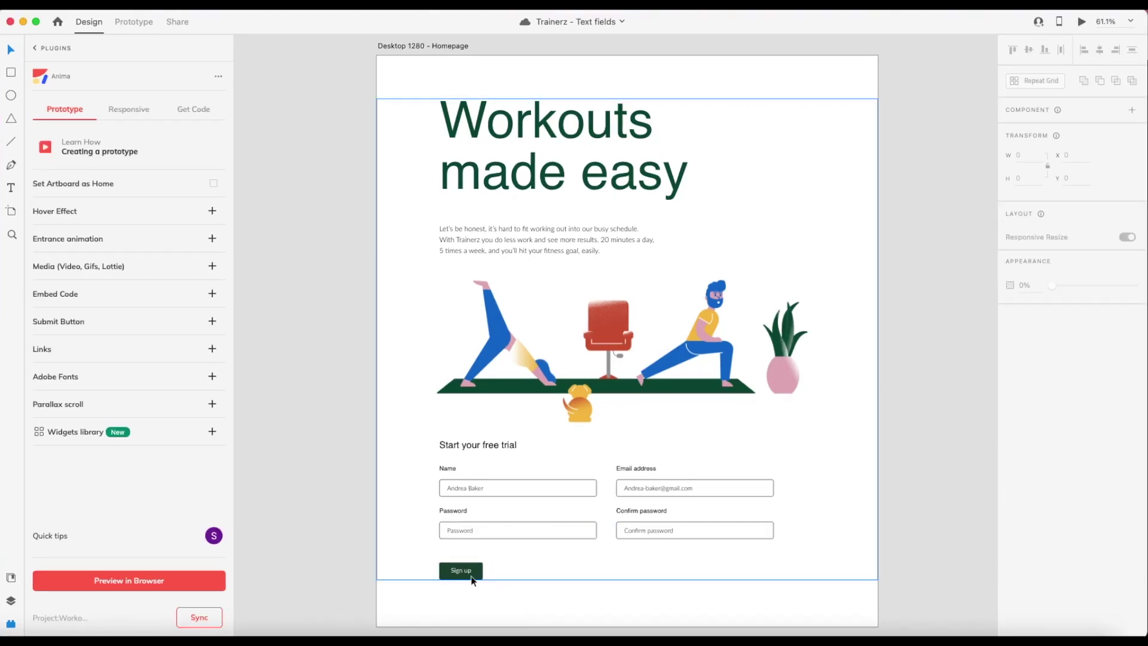
double_click(469, 577)
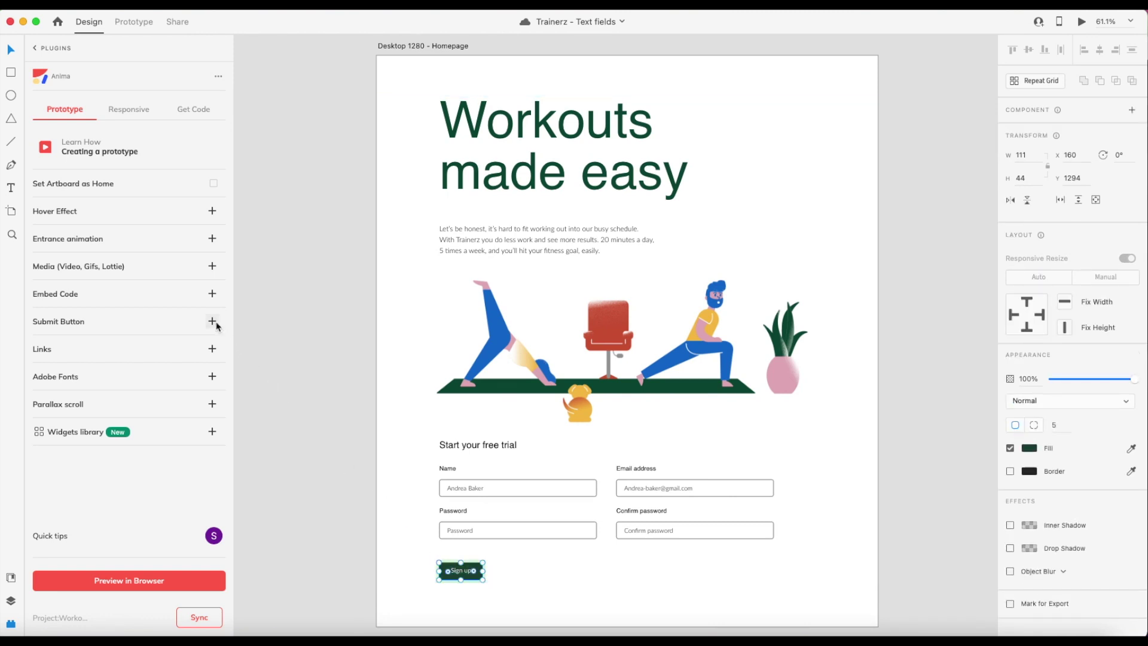
click(213, 323)
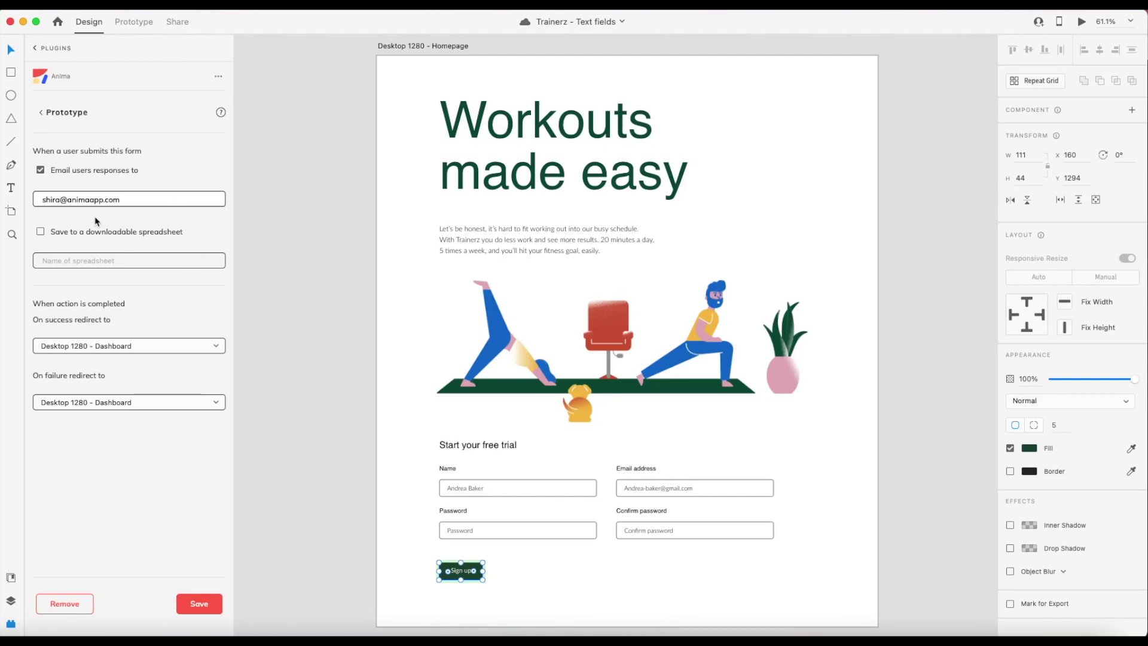
click(41, 232)
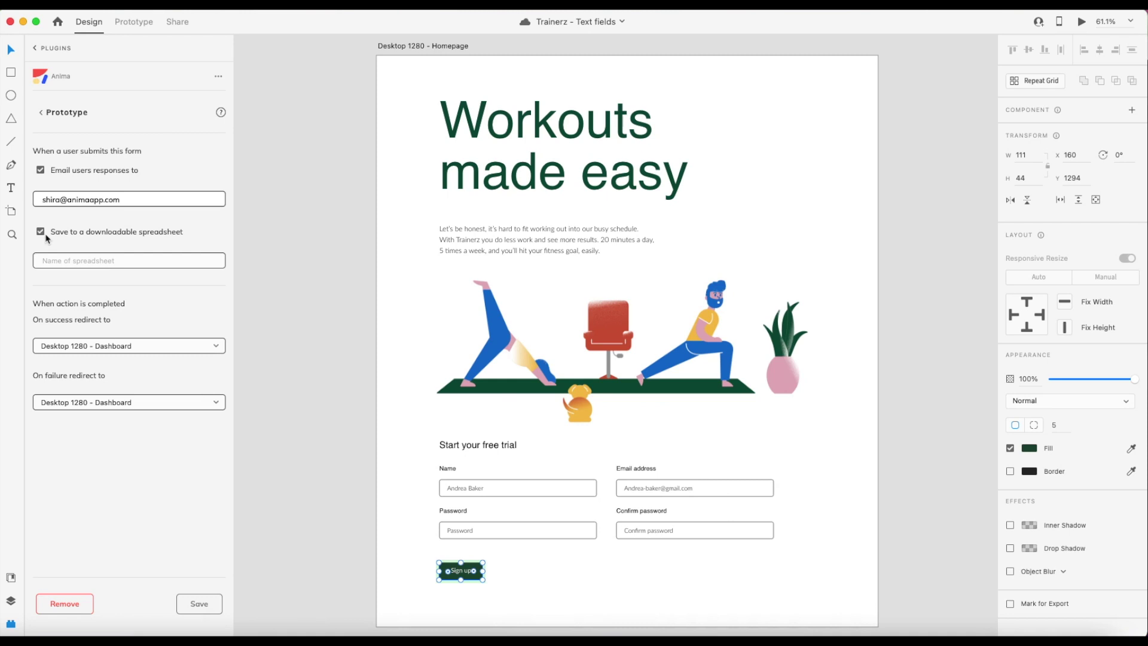
click(68, 263)
text(my entries)
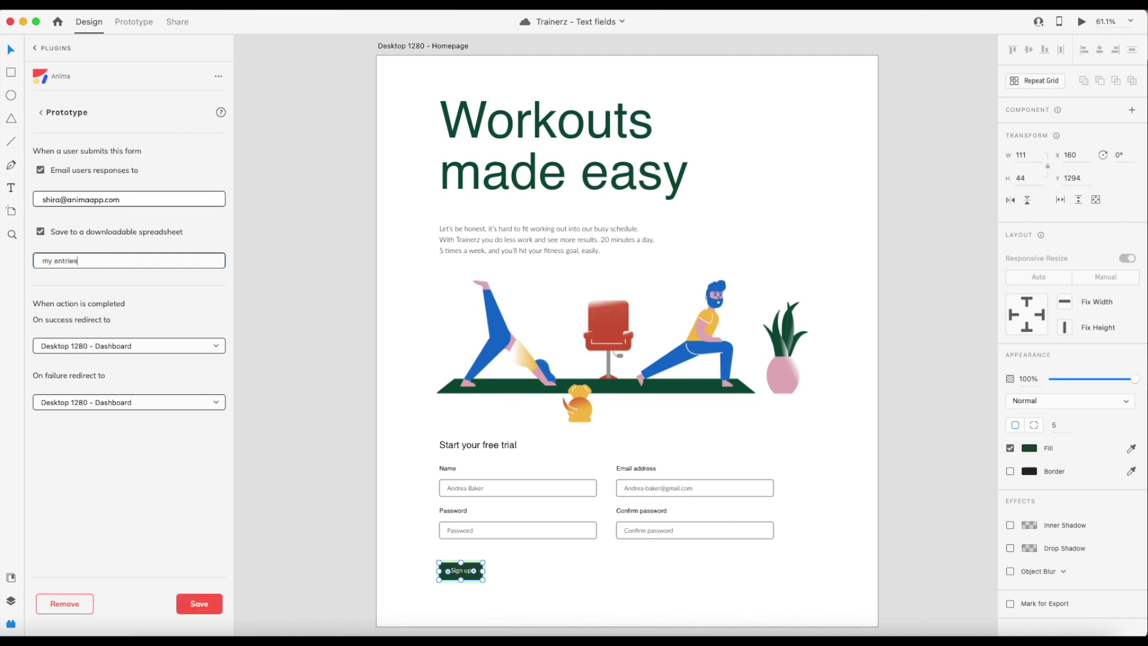
click(139, 350)
click(138, 347)
click(218, 602)
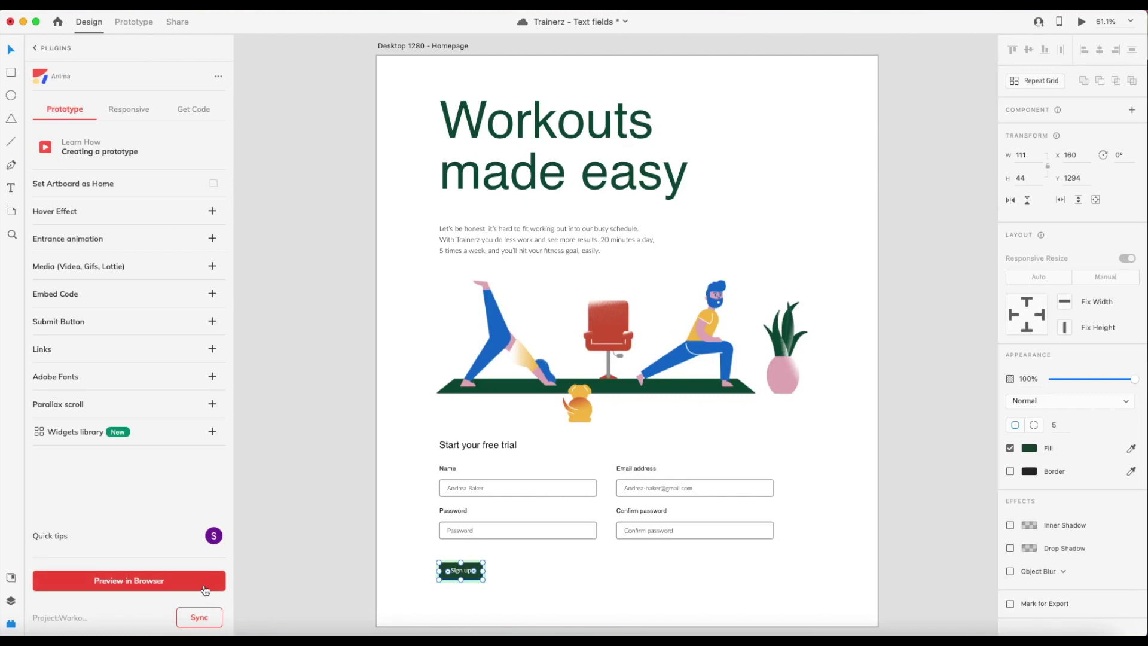
Preview the homepage form in the browser and sync it to the Workout form project.
click(202, 586)
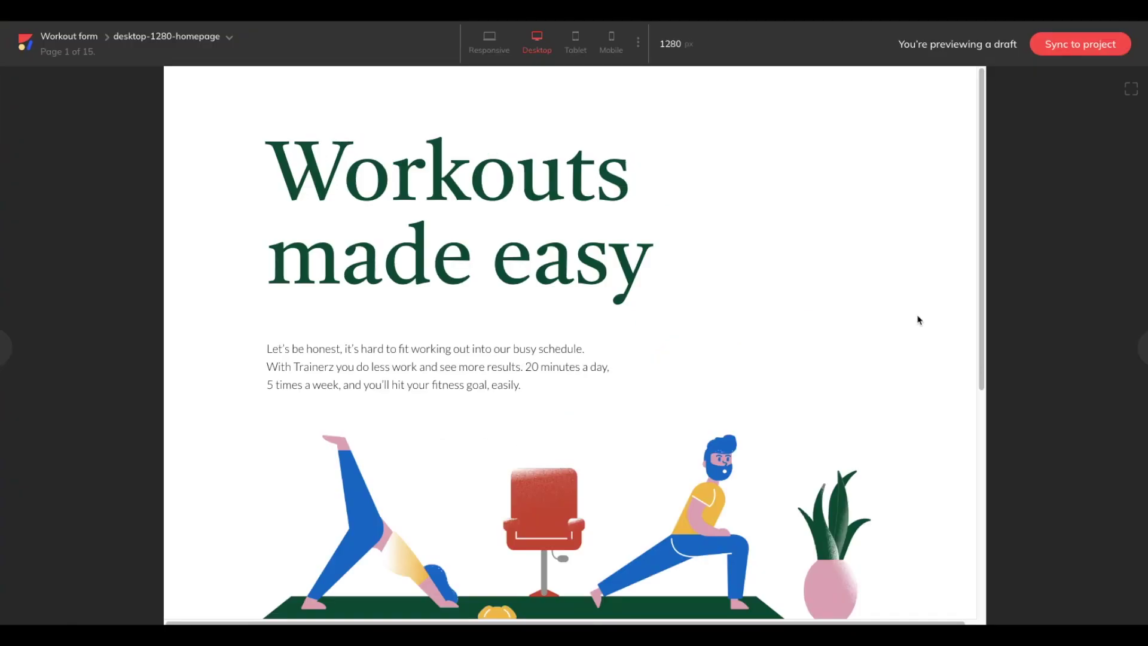
scroll(919, 320, down, 6)
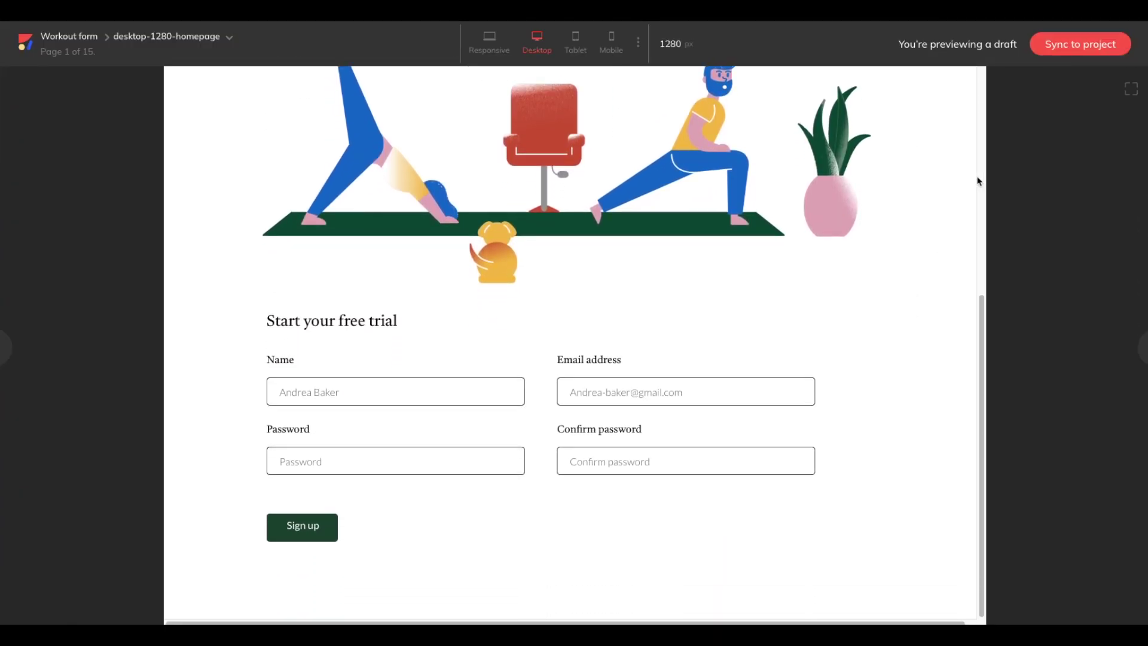
click(1116, 48)
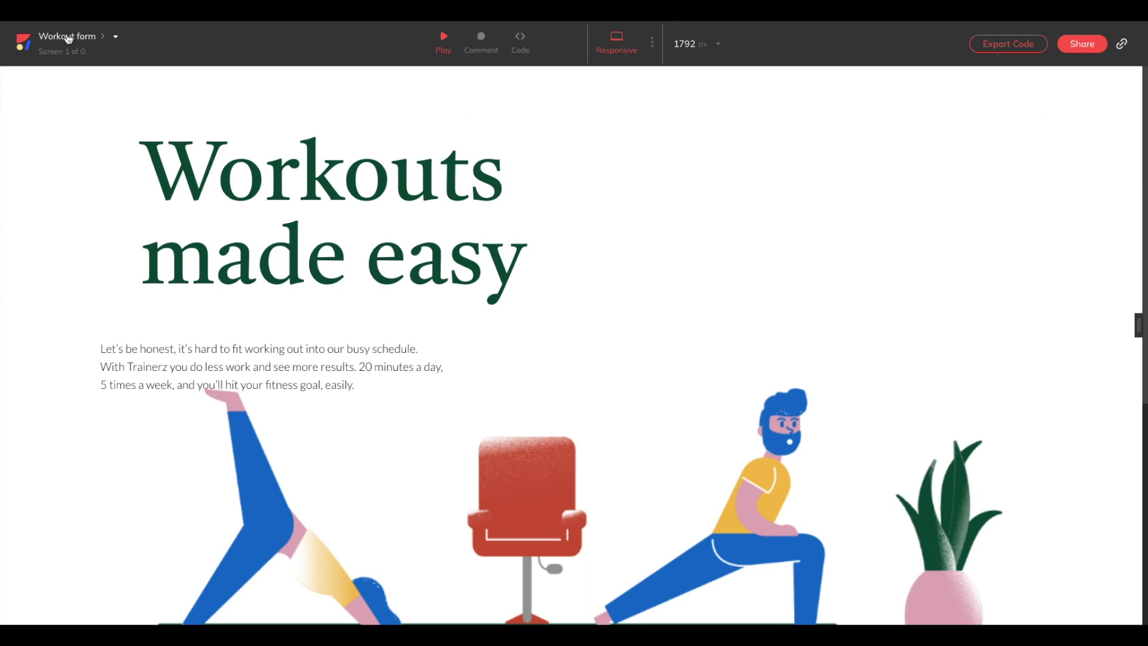
Check the Form submissions CSV download in the project's Prototype link settings, then close them.
click(69, 37)
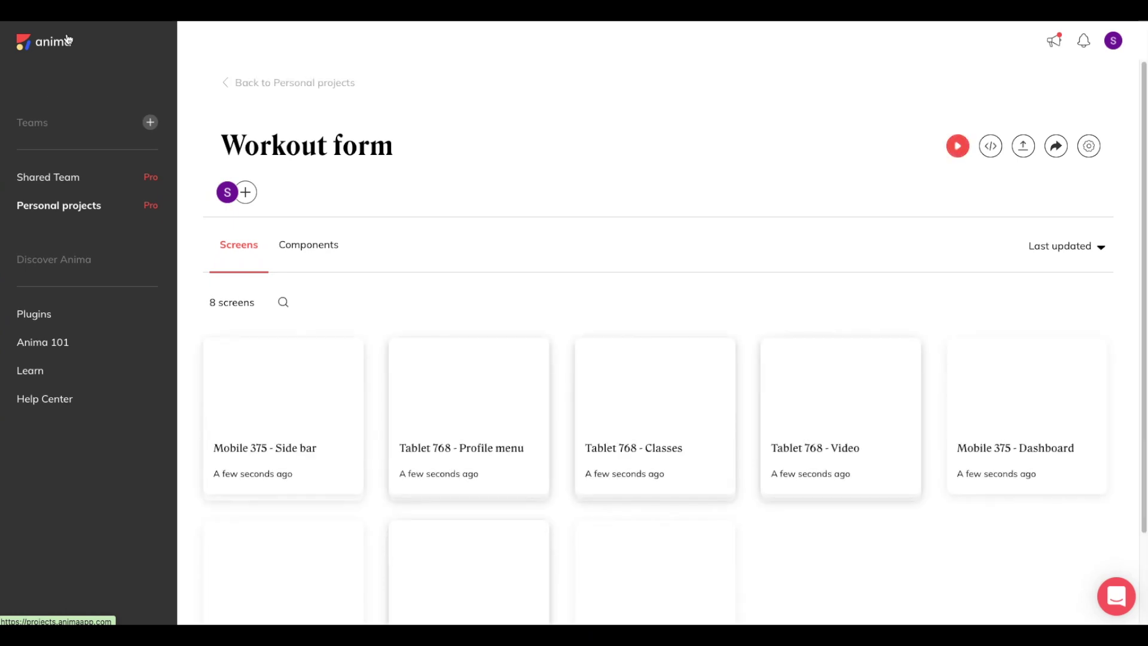
click(1090, 147)
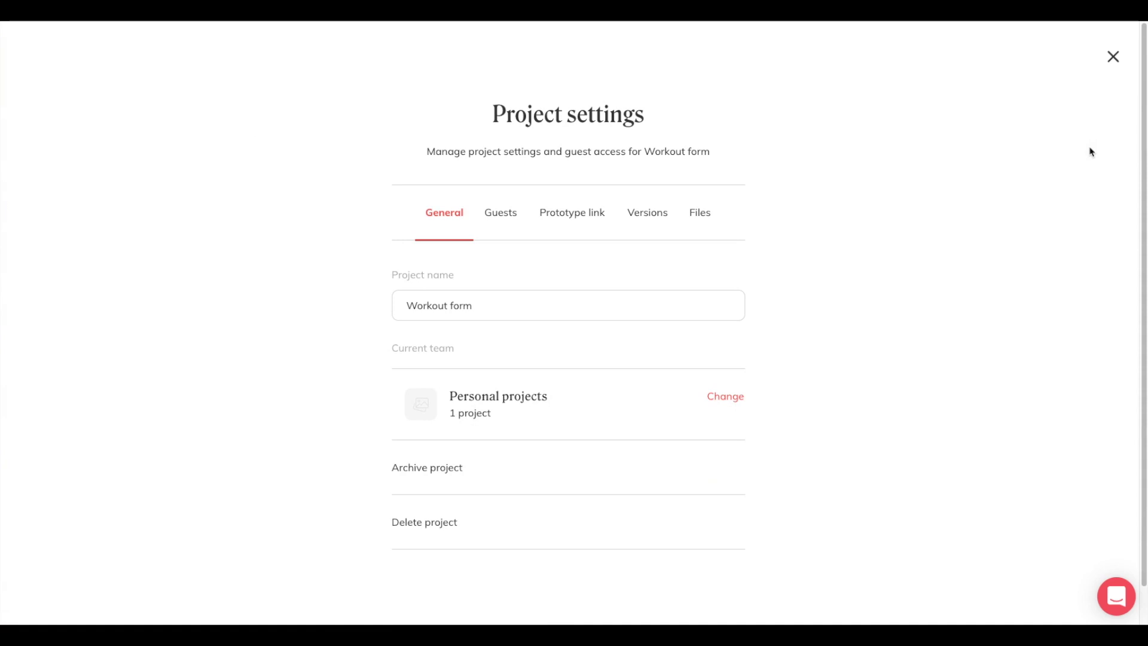
click(598, 218)
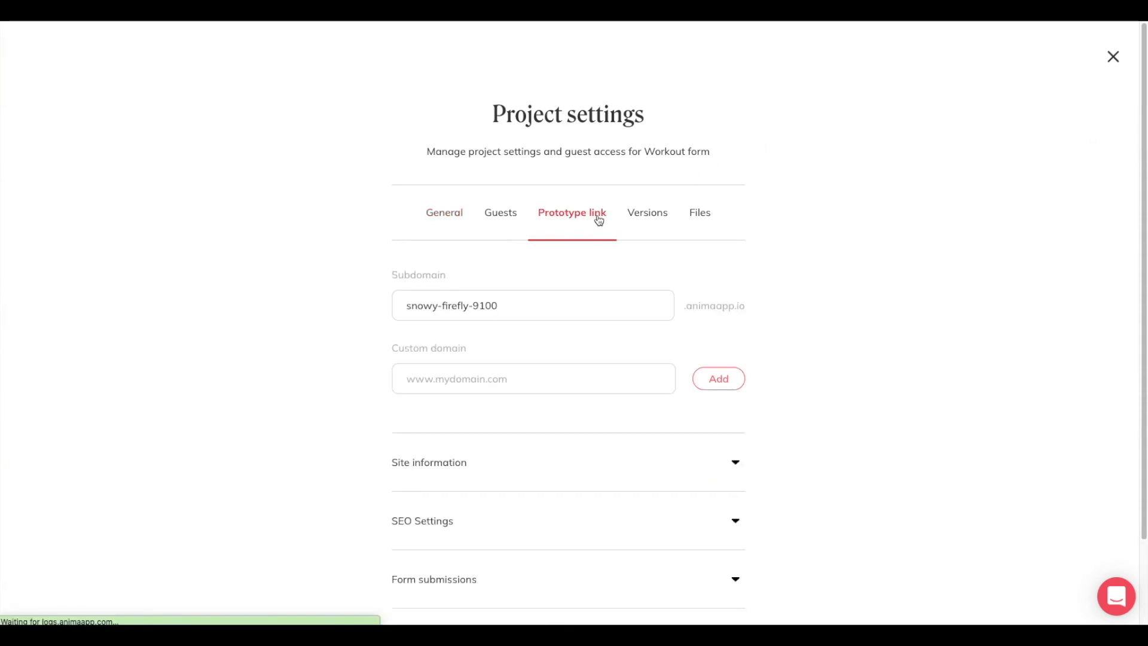
scroll(794, 344, down, 2)
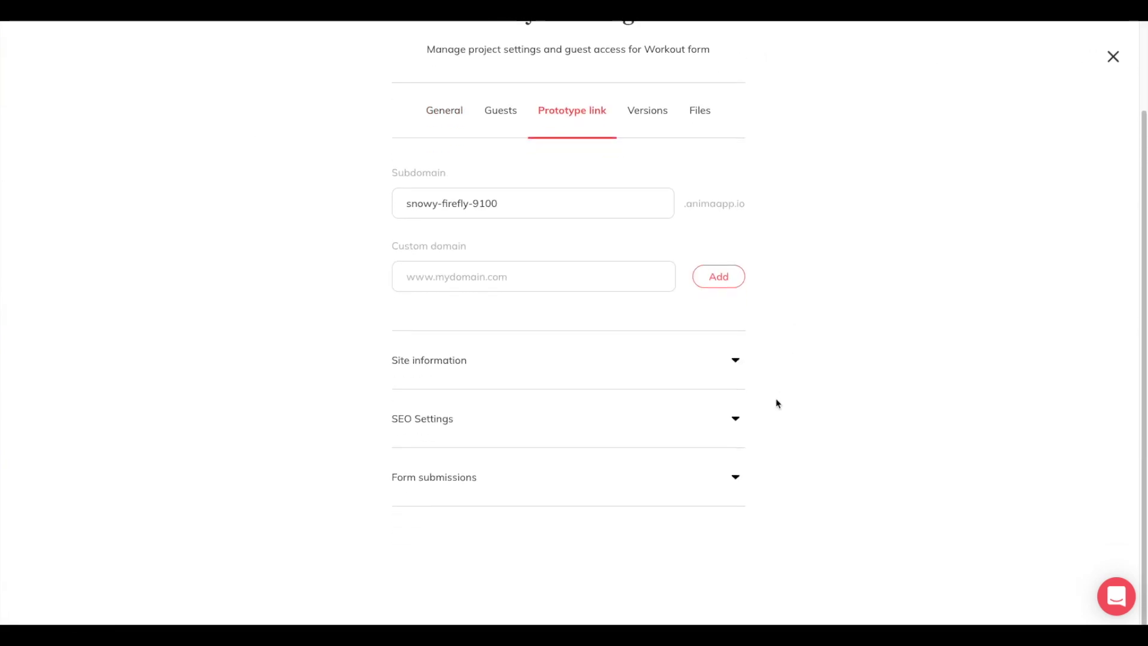
click(738, 483)
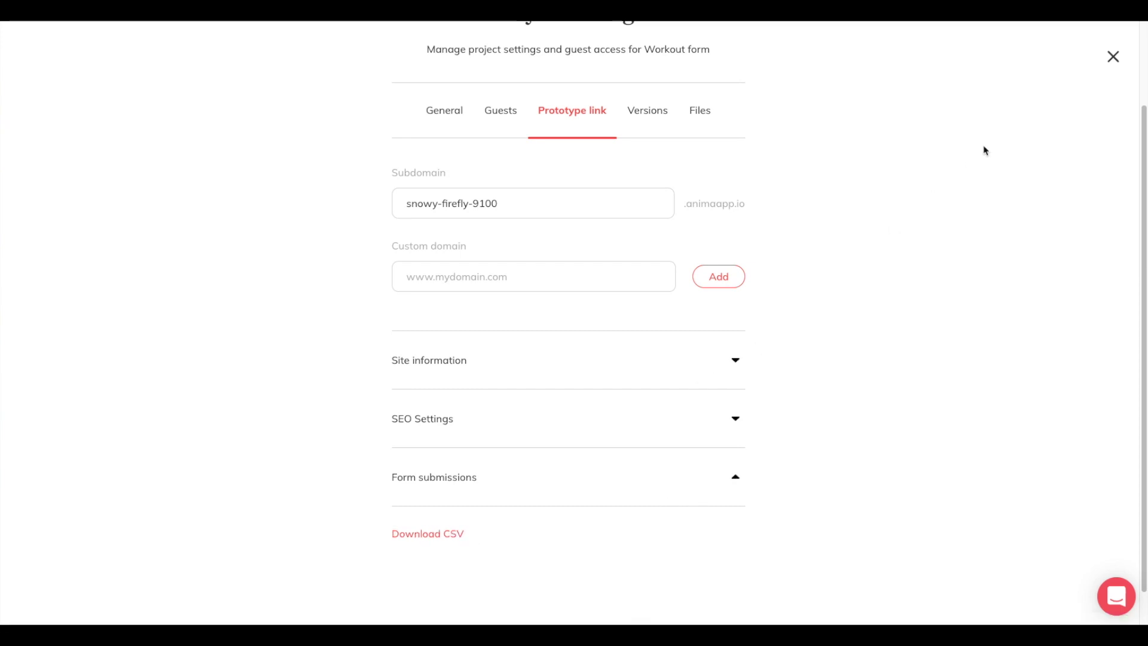
click(1113, 57)
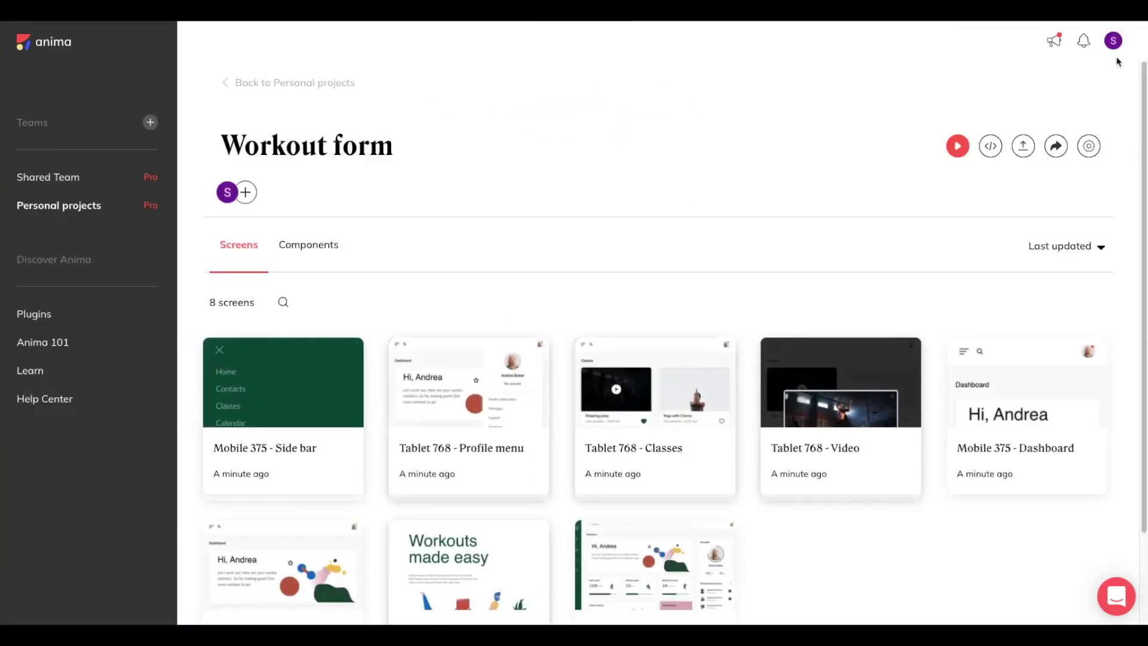